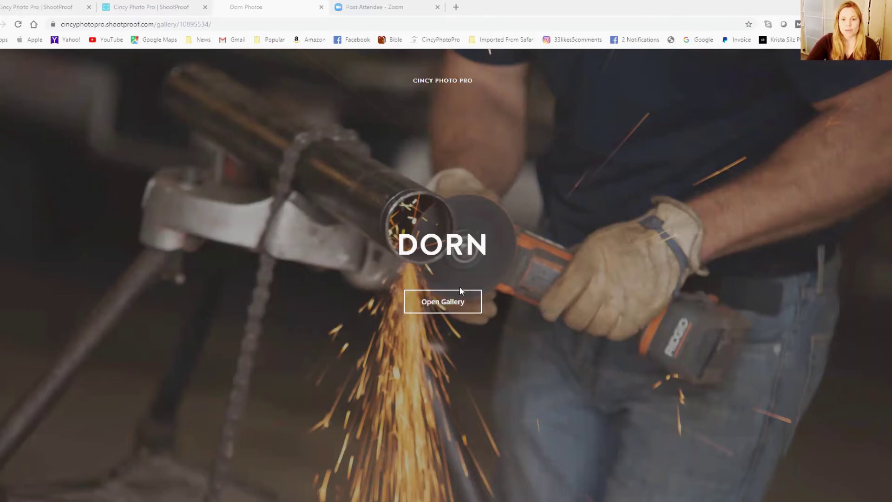
- Open the Dorn gallery from its cover and enter it using the saved email address
click(449, 309)
click(426, 188)
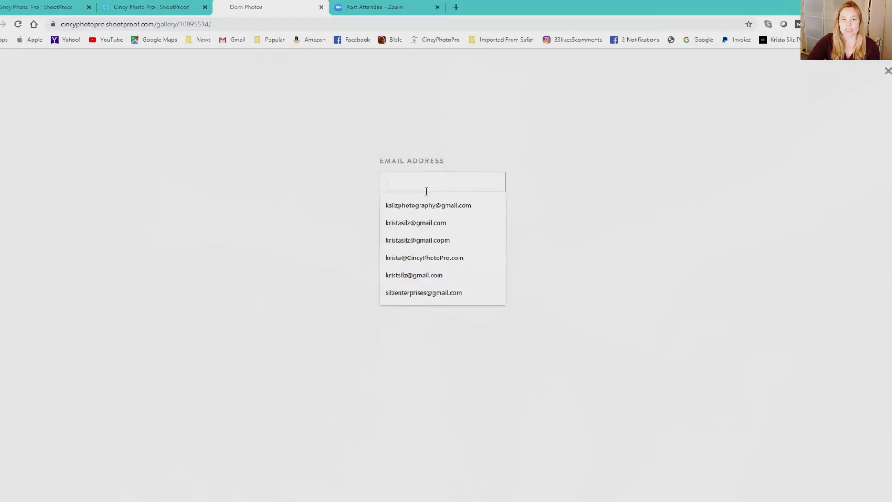
click(427, 227)
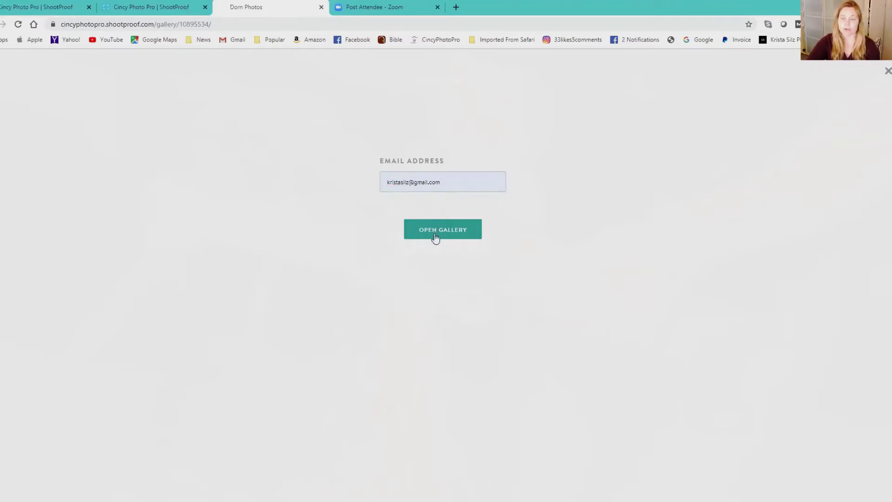
click(434, 237)
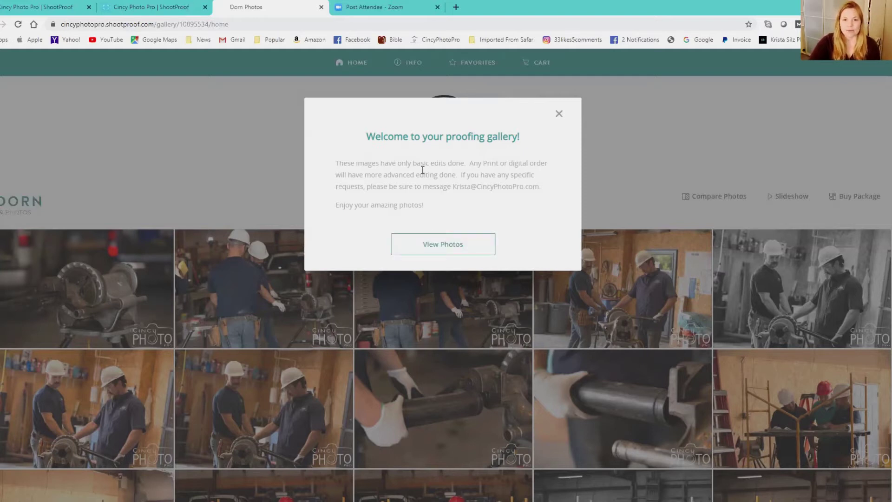
- Close the welcome message, scroll down through the Dorn photo grid, then scroll back up to the top
click(446, 249)
scroll(430, 335, down, 15)
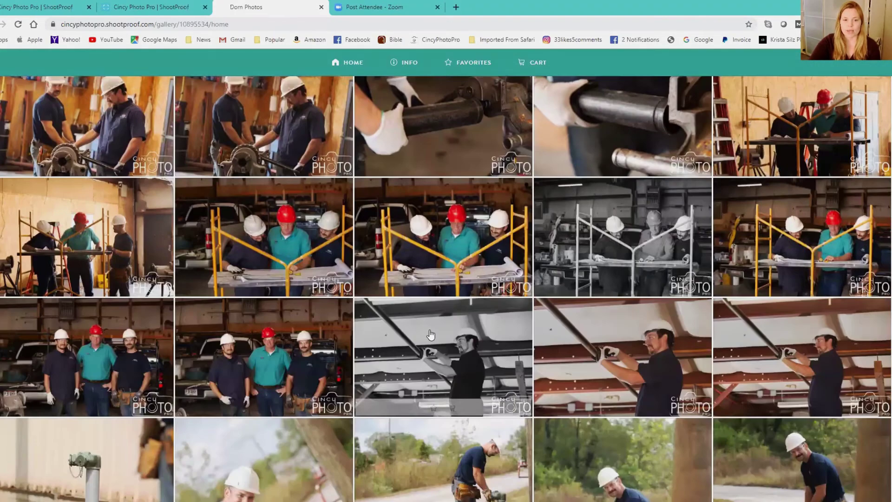
scroll(430, 335, down, 20)
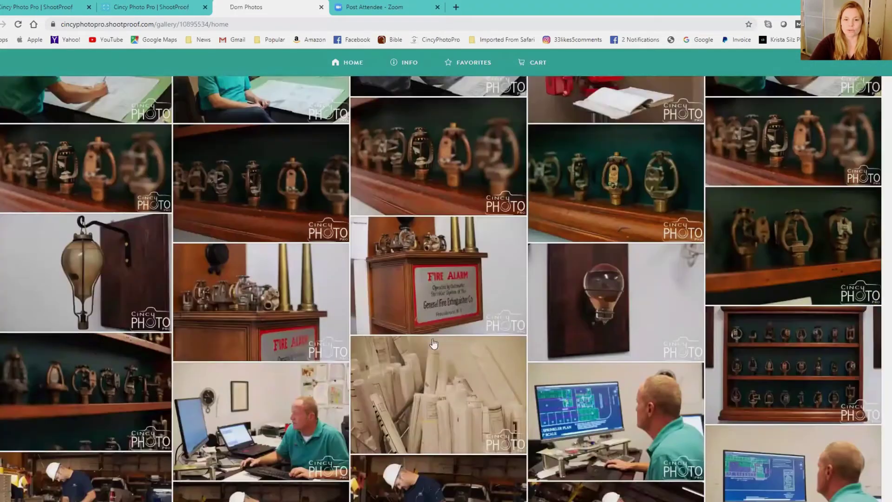
scroll(439, 344, down, 6)
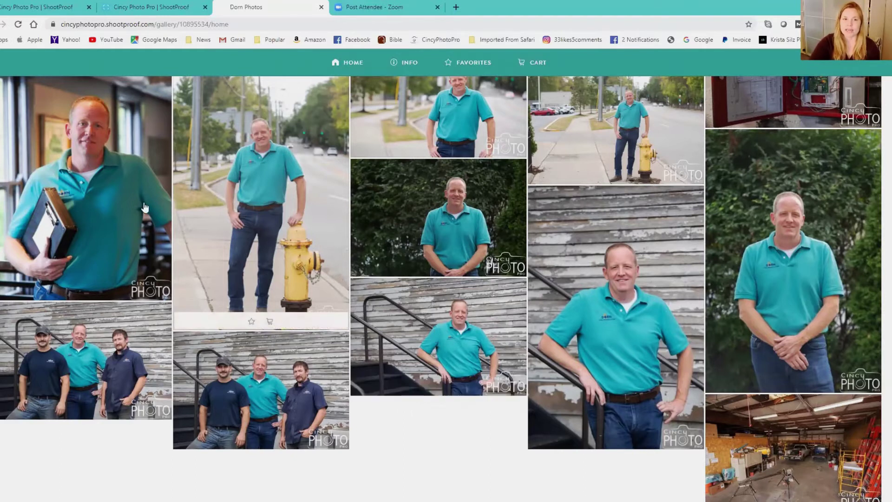
scroll(548, 419, up, 1)
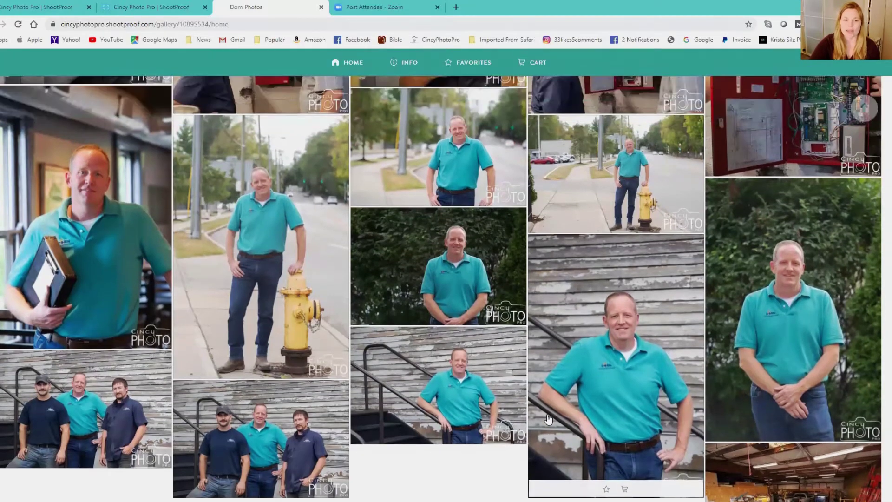
scroll(548, 419, up, 10)
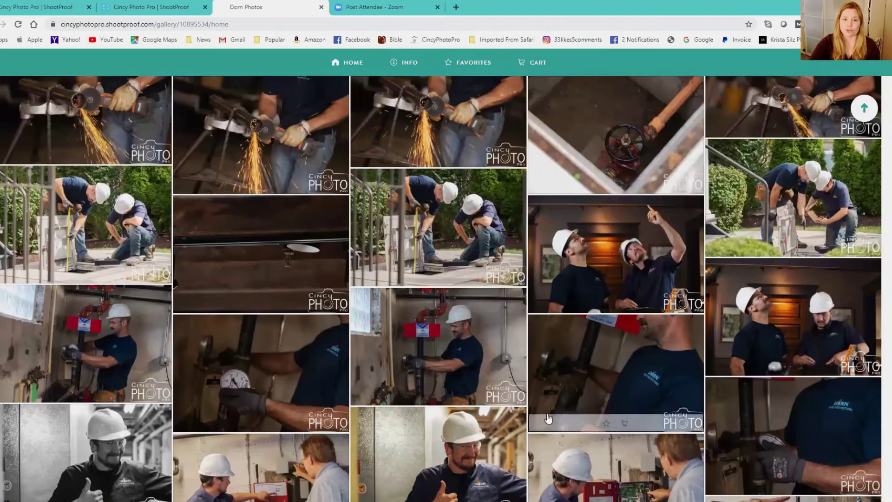
scroll(546, 424, up, 15)
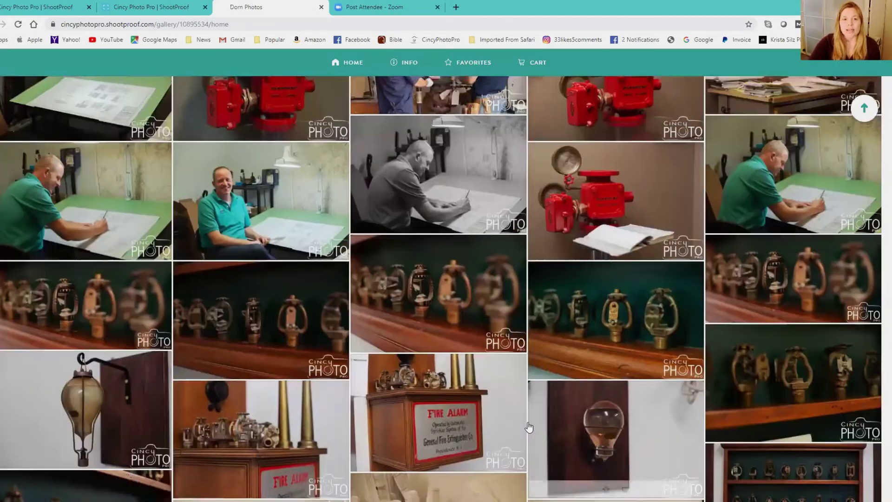
scroll(526, 418, up, 10)
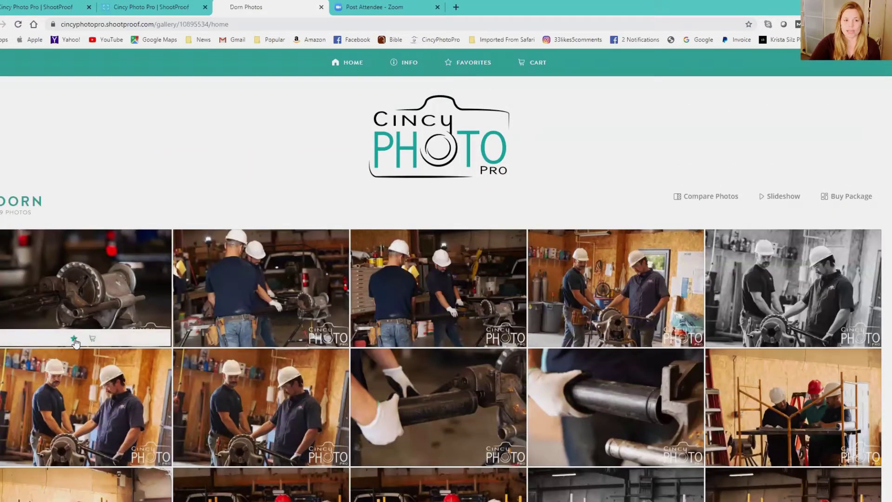
- Favorite the first gallery photo, then open it and page ahead to the roadside standpipe shot
click(74, 339)
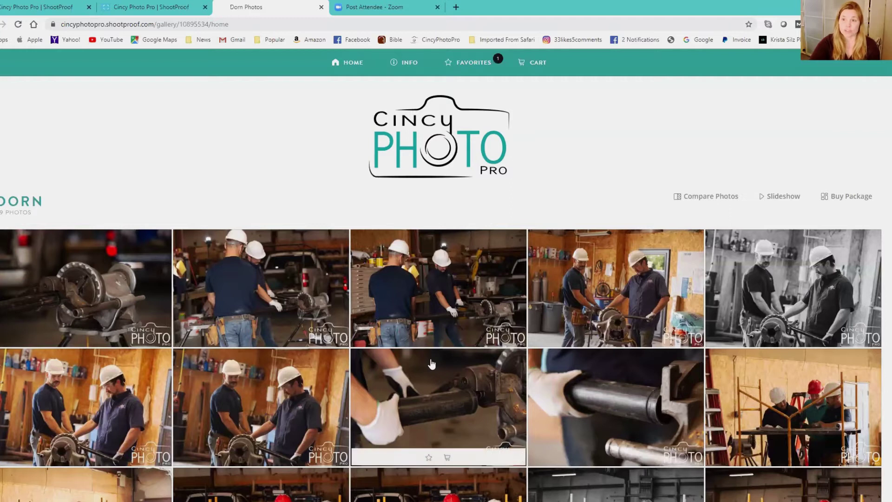
click(118, 301)
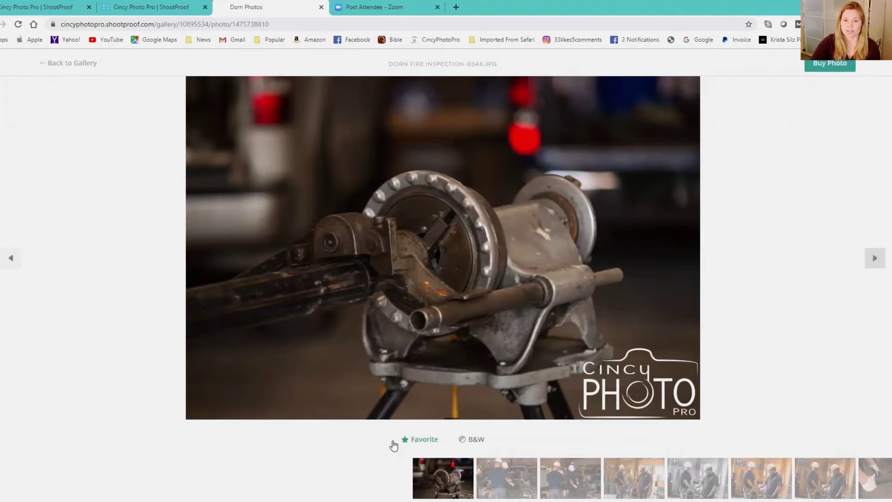
click(875, 261)
click(876, 267)
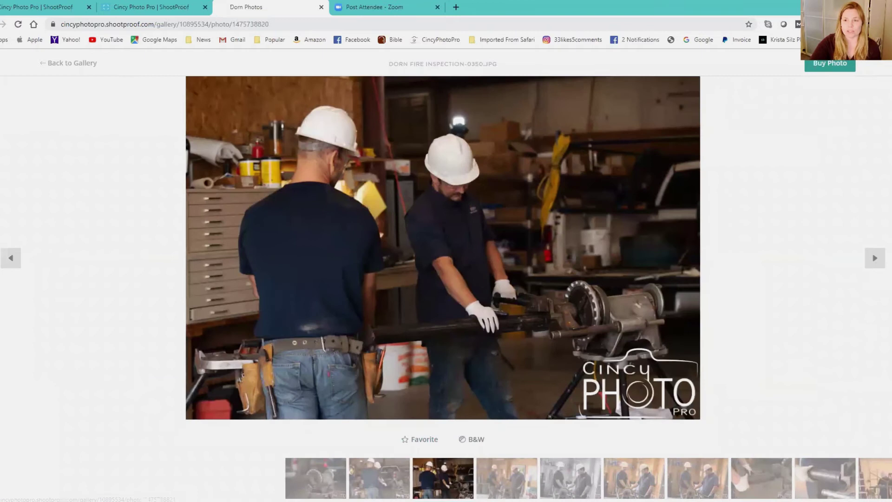
click(880, 266)
click(883, 270)
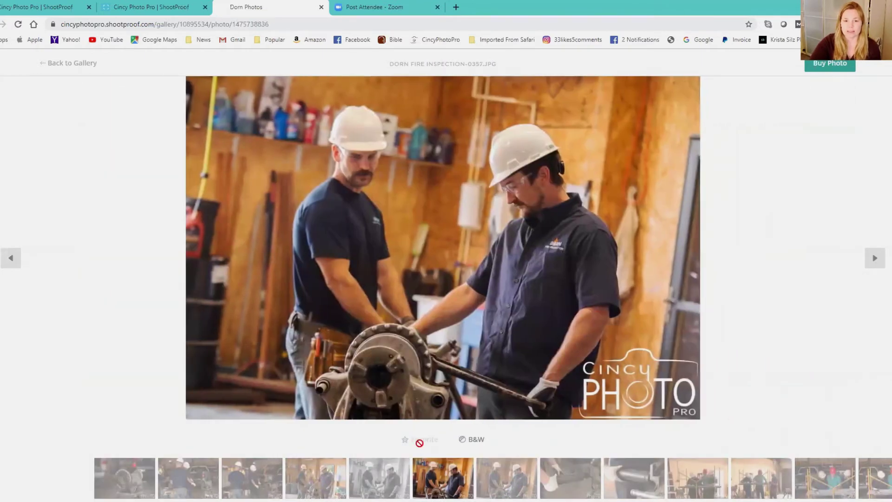
click(825, 478)
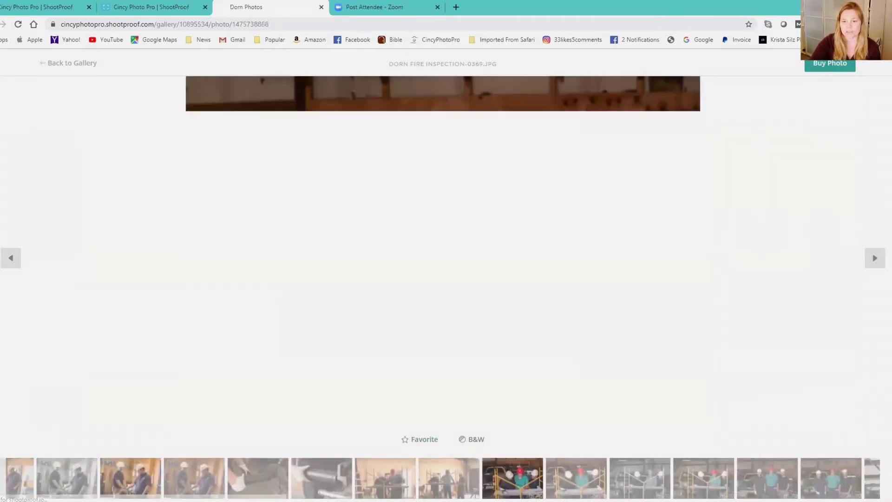
click(825, 478)
click(822, 477)
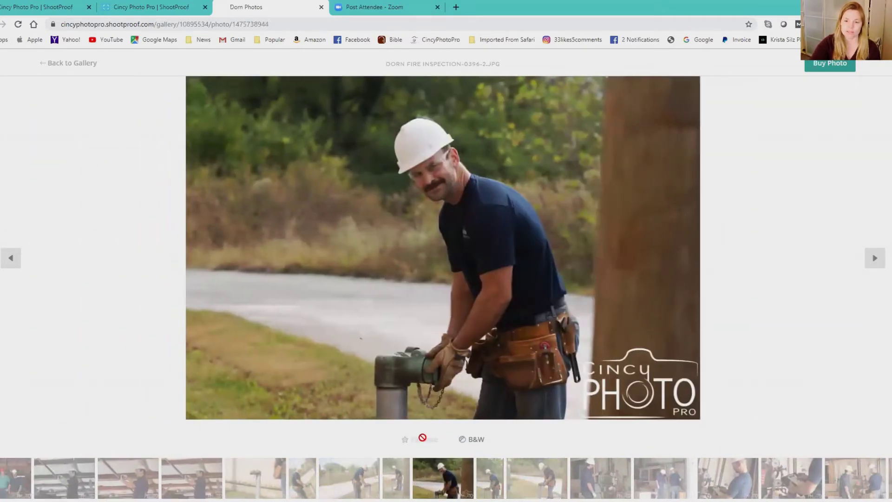
- Favorite the roadside standpipe photo and the photo of the man at his desk
click(422, 437)
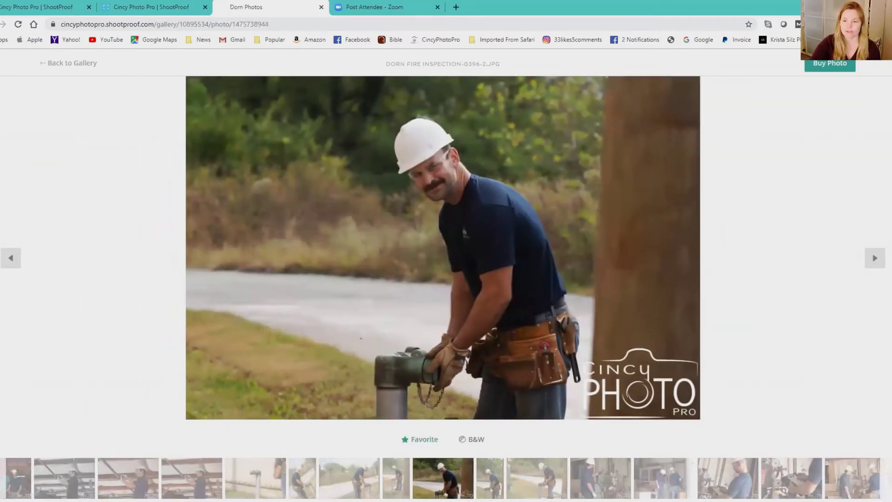
click(852, 477)
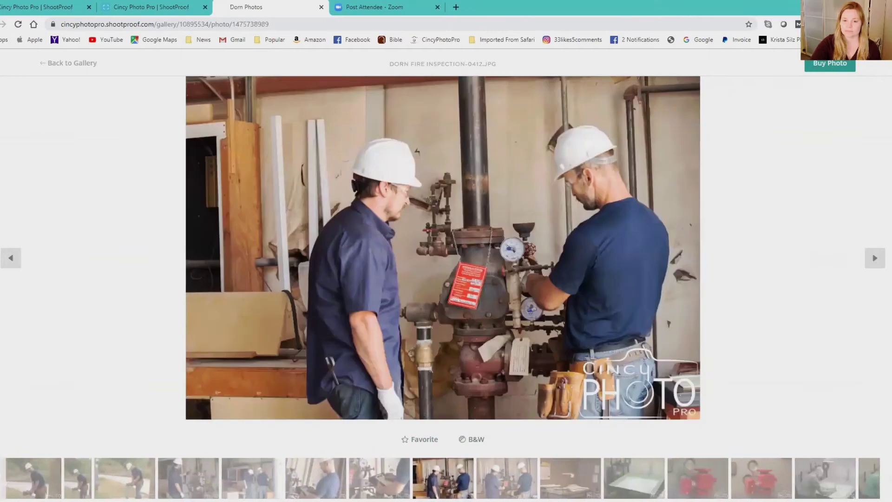
click(853, 478)
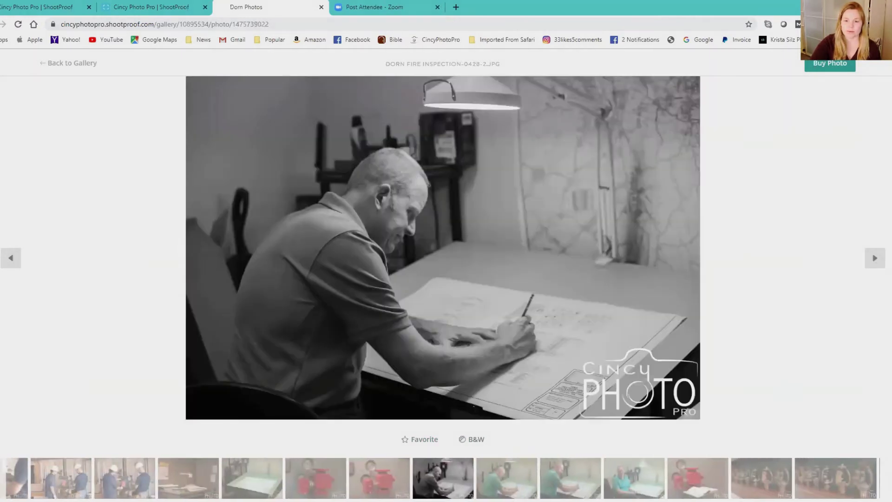
click(625, 485)
click(419, 442)
- Step past the sprinkler, glass bulb and CAD monitor photos to the grinder sparks shot
click(803, 478)
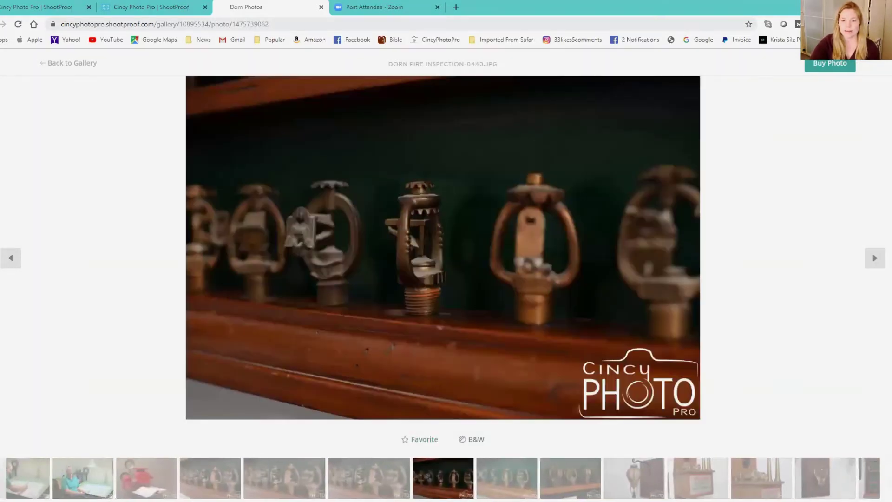
click(634, 478)
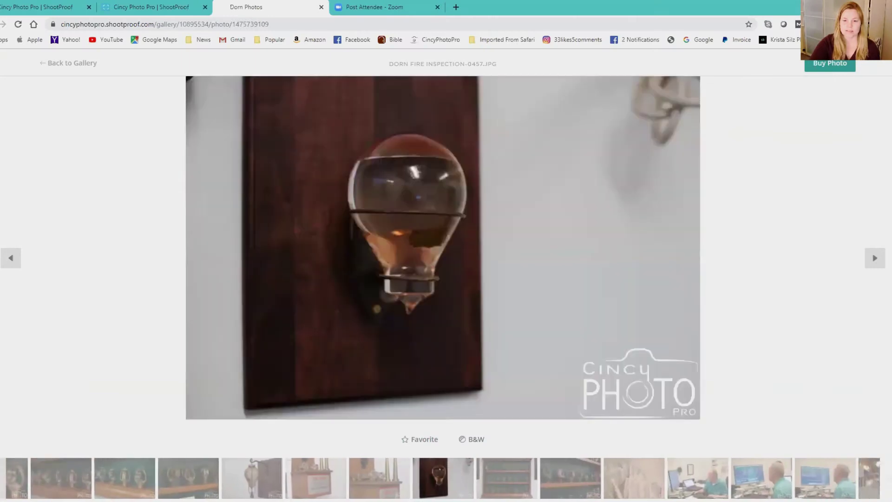
click(825, 478)
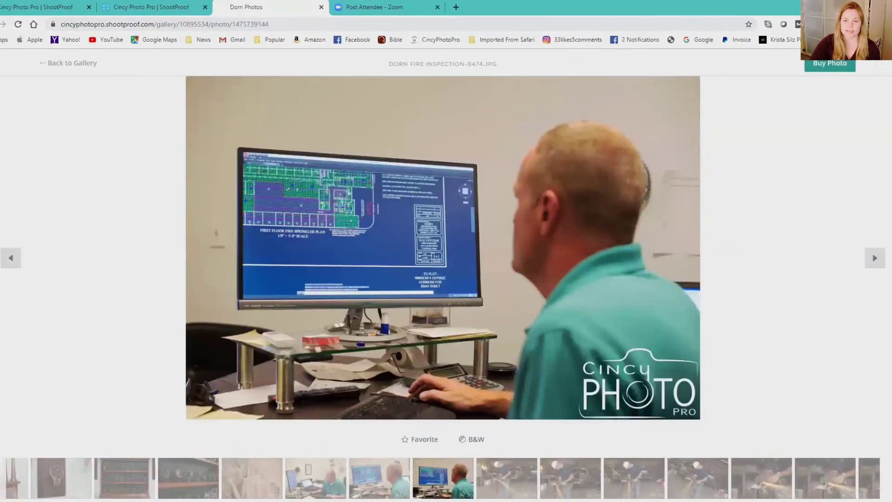
key(Right)
key(Right)
key(Right)
key(Right)
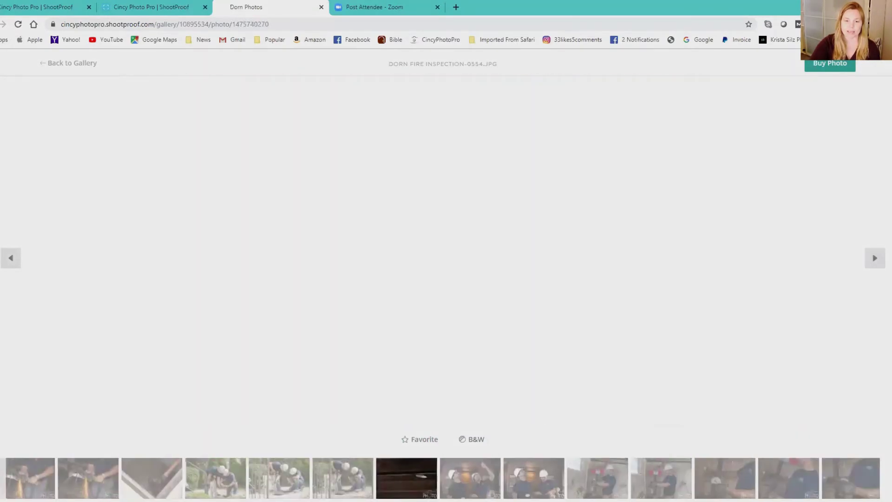
key(Right)
key(Right)
key(Right)
key(Right)
key(Right)
key(Right)
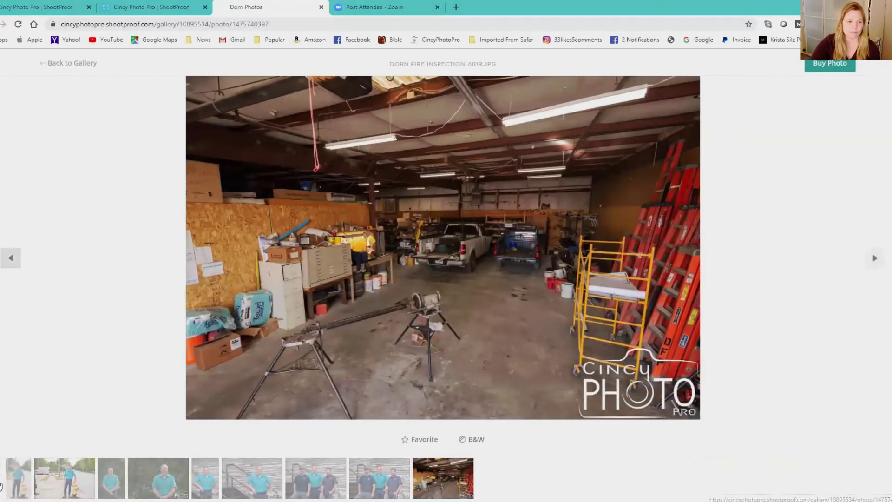
key(Left)
key(Left)
key(Left)
key(Left)
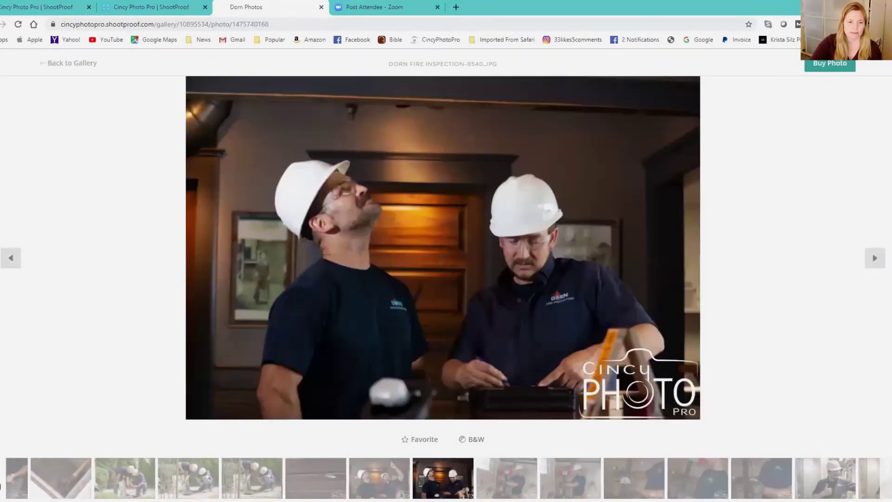
click(61, 477)
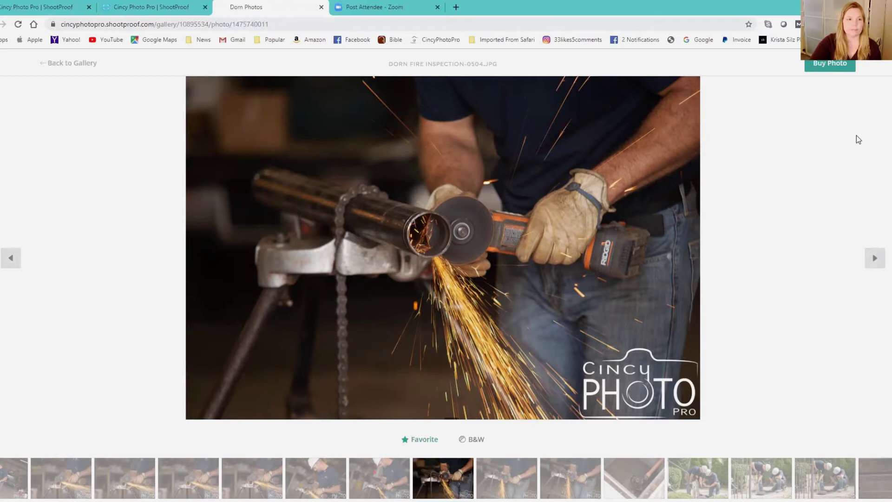
- Remove the desk photo from Favorites and bring up the Holiday, Silver and Bronze packages
click(77, 65)
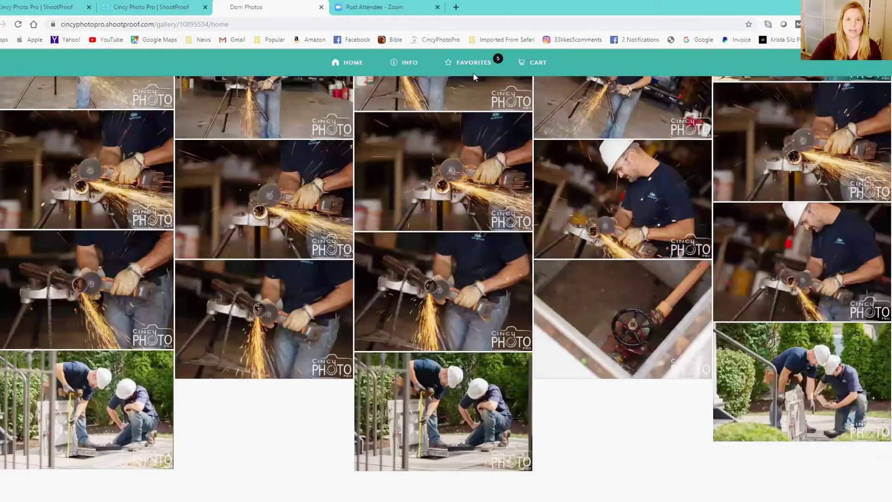
click(469, 65)
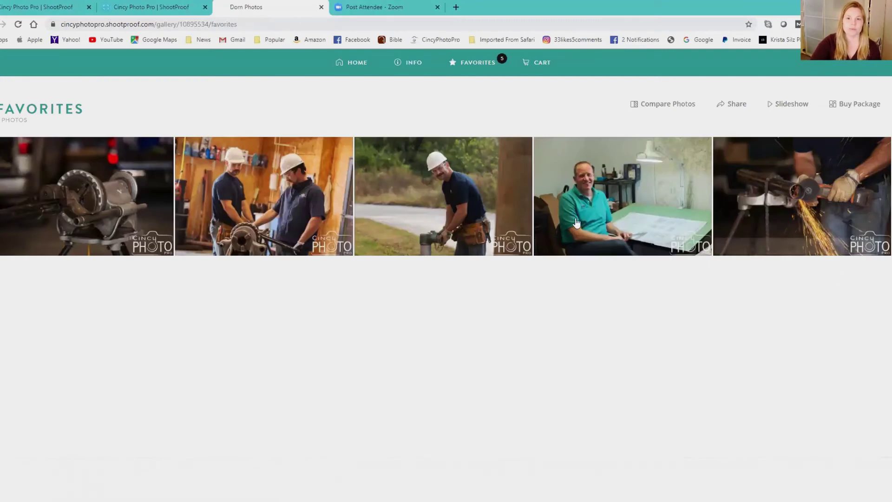
mouse_move(613, 250)
click(613, 248)
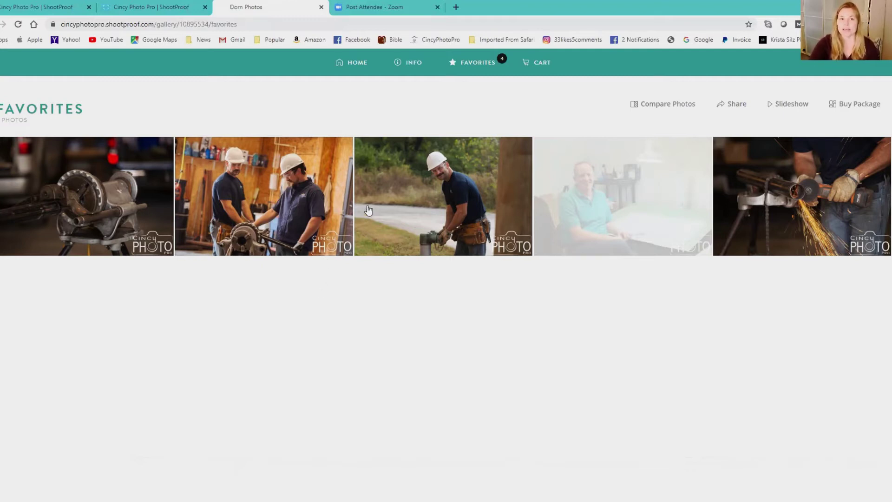
click(868, 104)
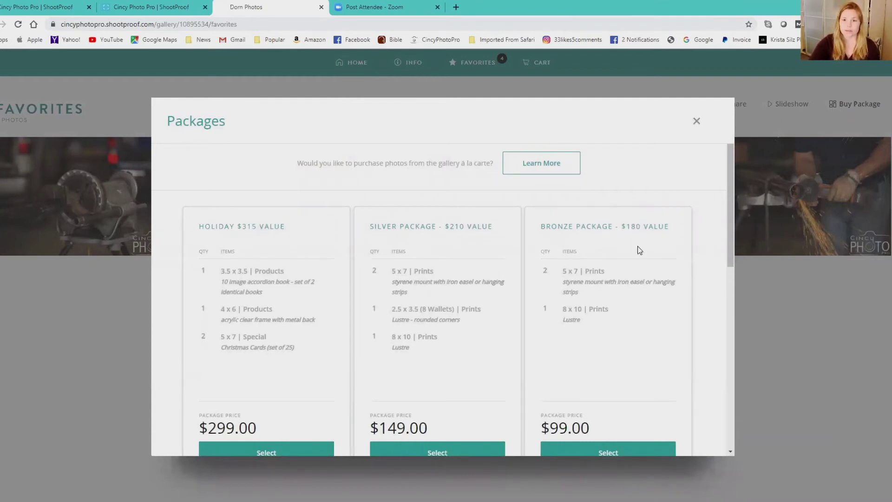
- View the individual photo prices across the Prints, Digital Media, Canvases, Metals, Products and Special tabs
drag(729, 238, 765, 217)
click(539, 165)
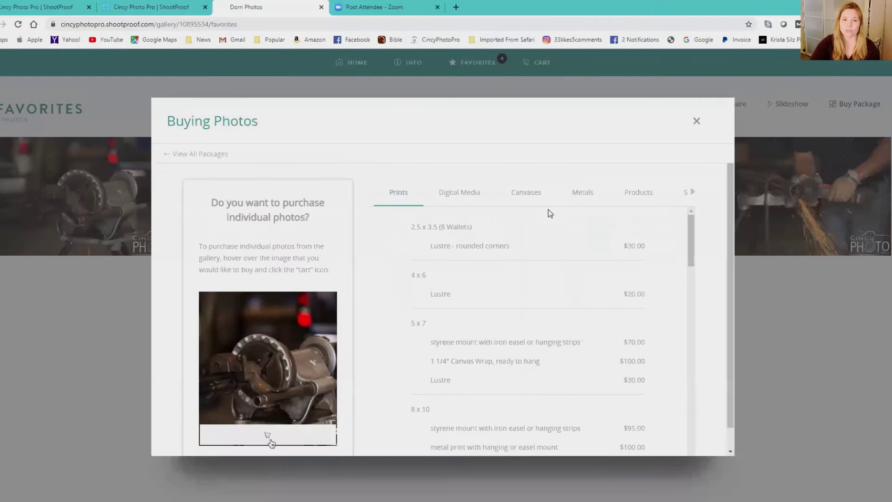
click(458, 195)
drag(539, 194, 535, 194)
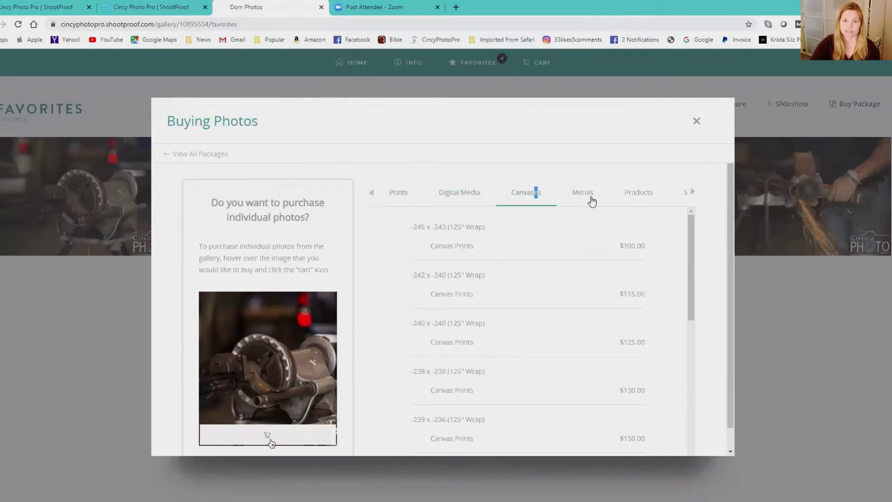
click(591, 200)
click(616, 196)
click(668, 201)
drag(692, 273, 689, 333)
scroll(362, 260, down, 1)
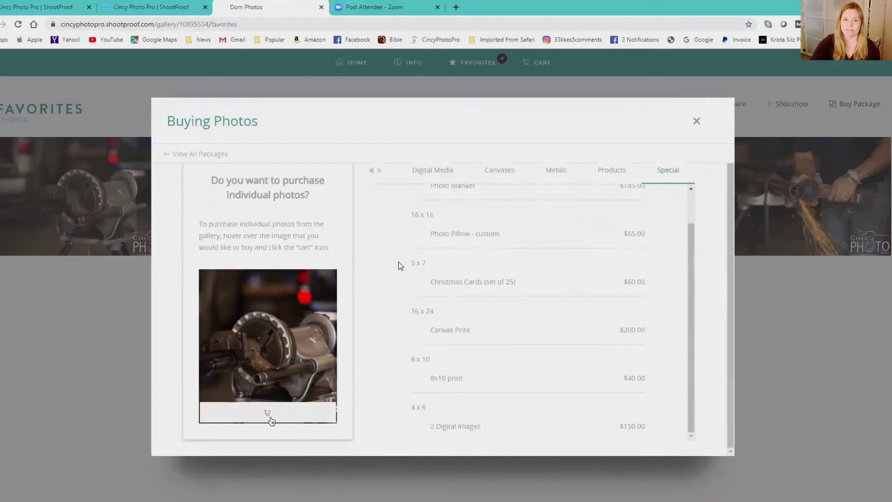
- Recheck the Digital Media and Prints prices, then return to the full package list
click(442, 172)
scroll(690, 320, down, 2)
scroll(697, 400, down, 5)
scroll(604, 320, up, 8)
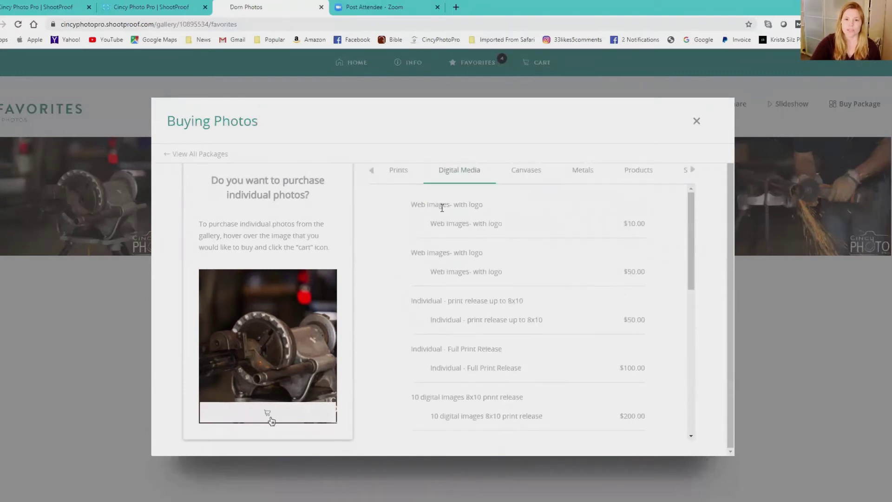
click(400, 171)
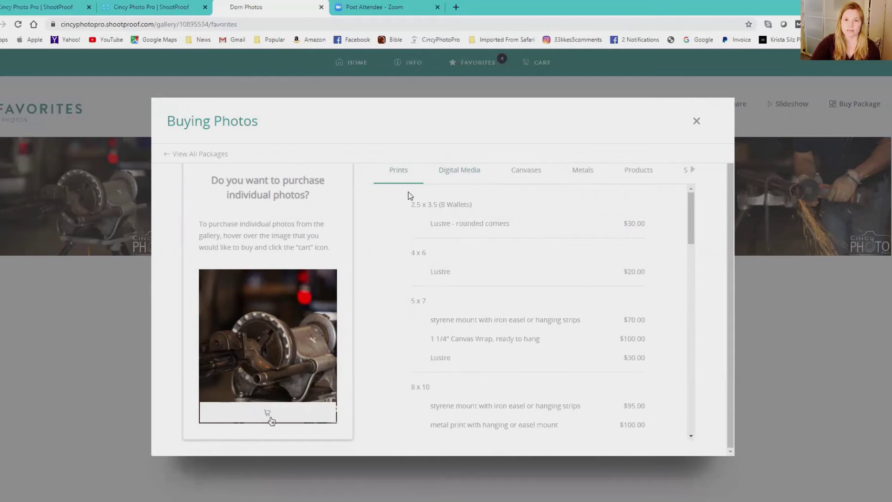
drag(698, 218, 669, 173)
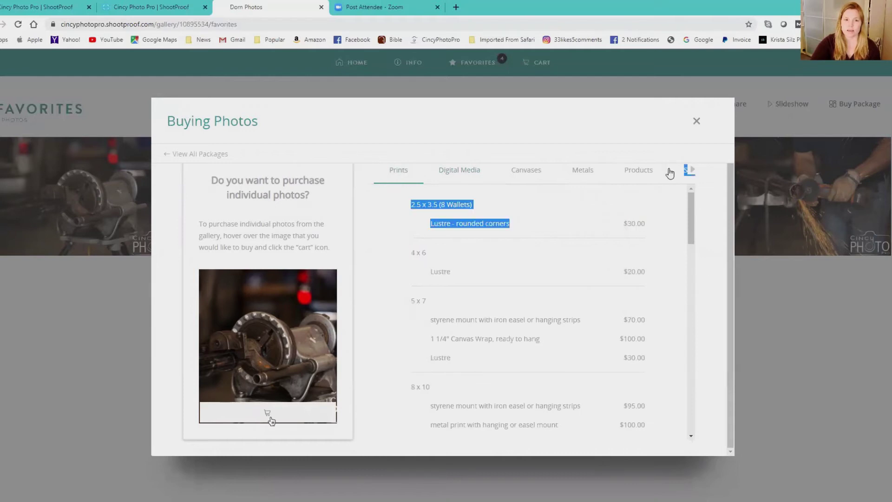
click(225, 157)
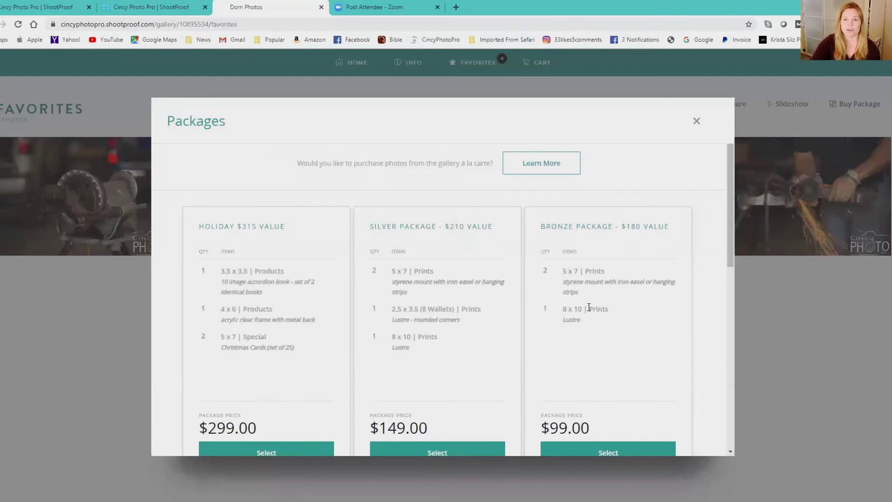
- Choose Bronze, place favorites in both 5x7 slots and the 8x10 slot (grinder sparks), and add to cart
click(601, 451)
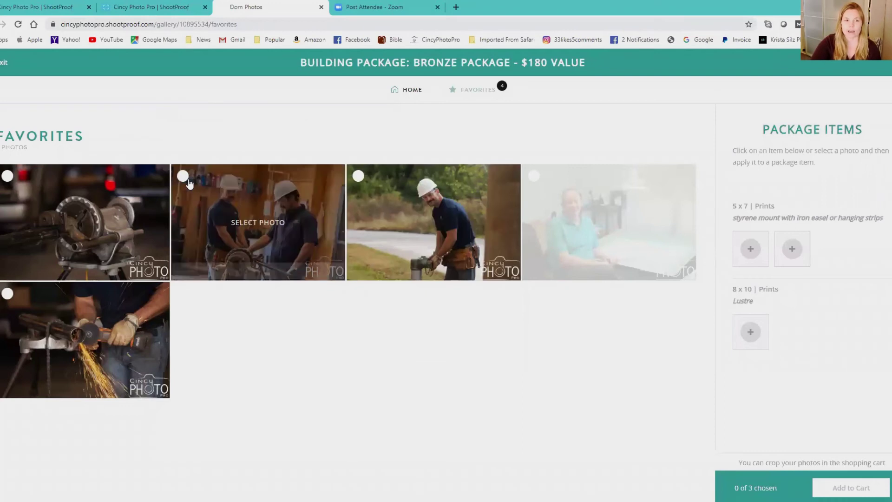
click(148, 182)
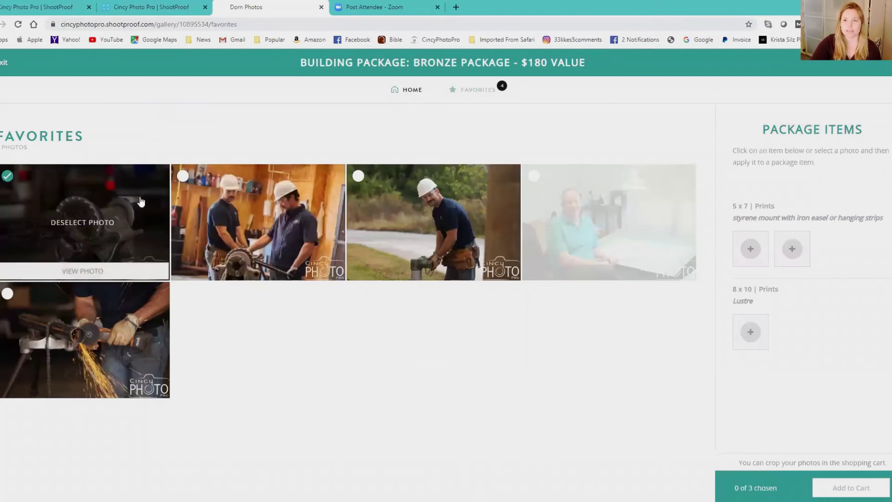
click(753, 249)
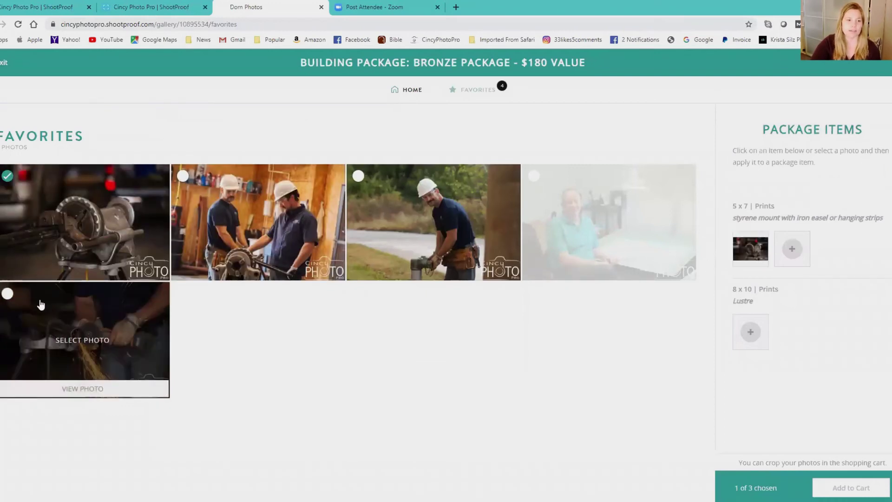
click(19, 297)
click(750, 331)
click(396, 205)
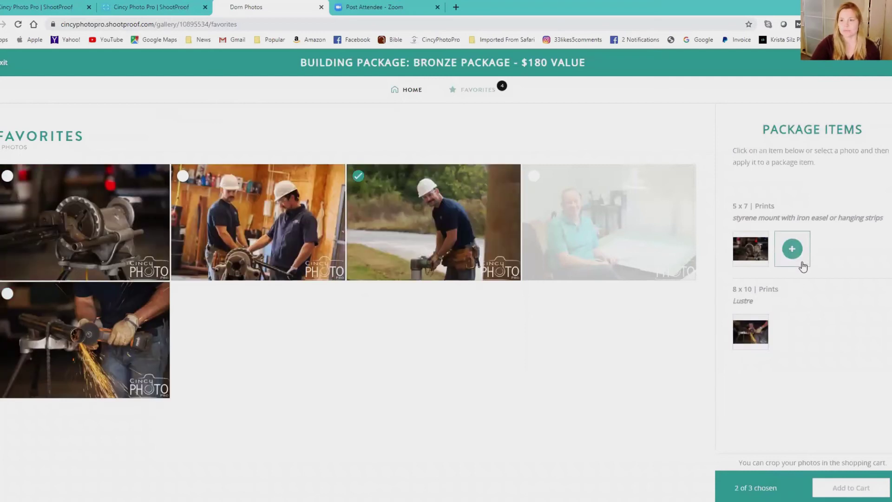
click(802, 264)
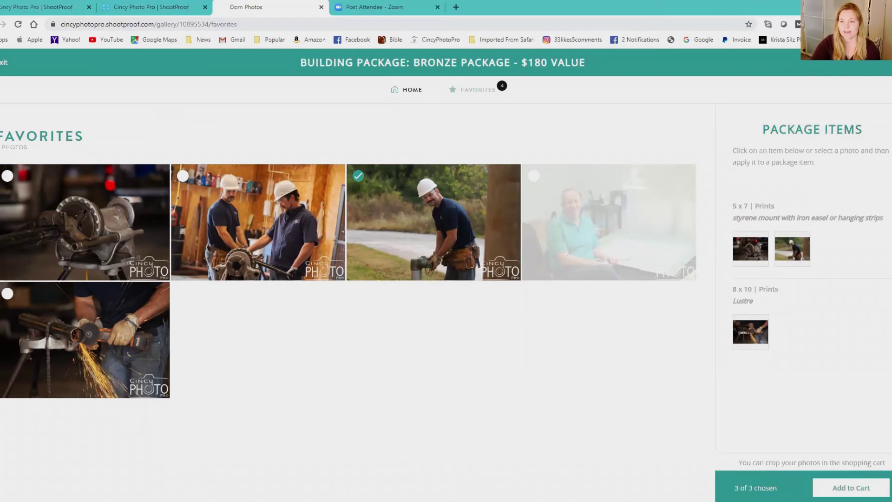
click(867, 492)
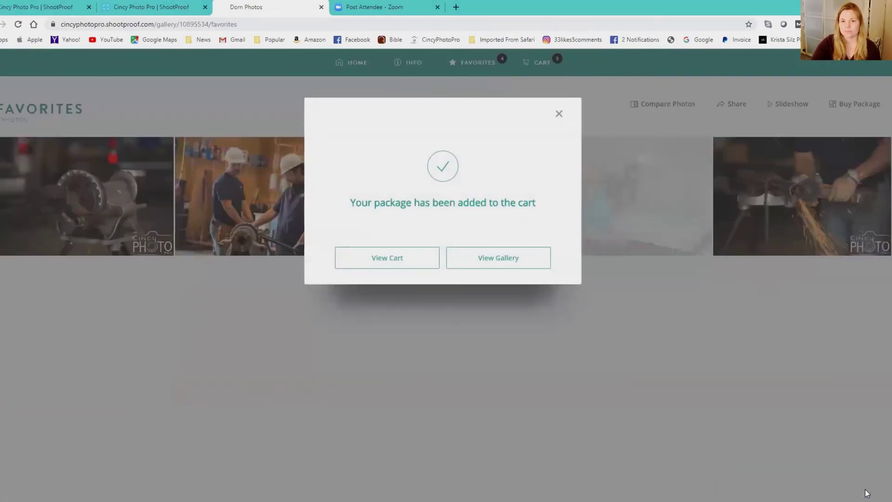
- Review the cart's 3 Bronze prints totaling $99.00, then return to the Dorn gallery home
click(409, 257)
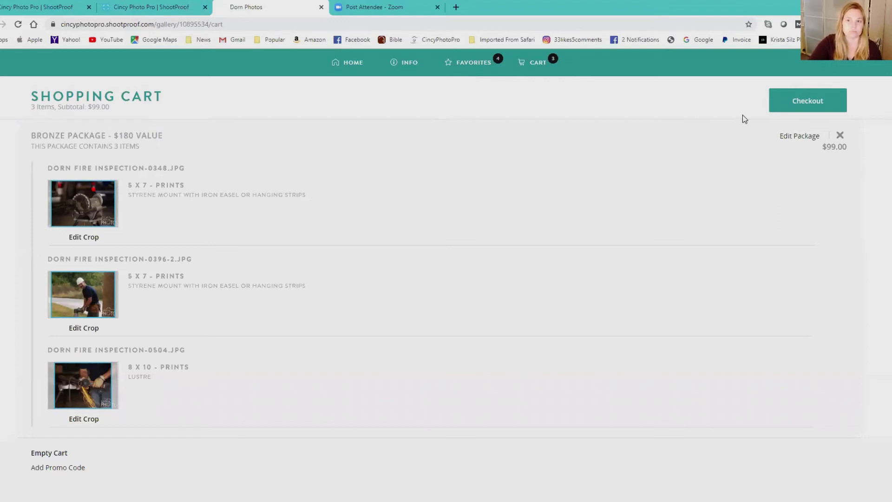
click(355, 64)
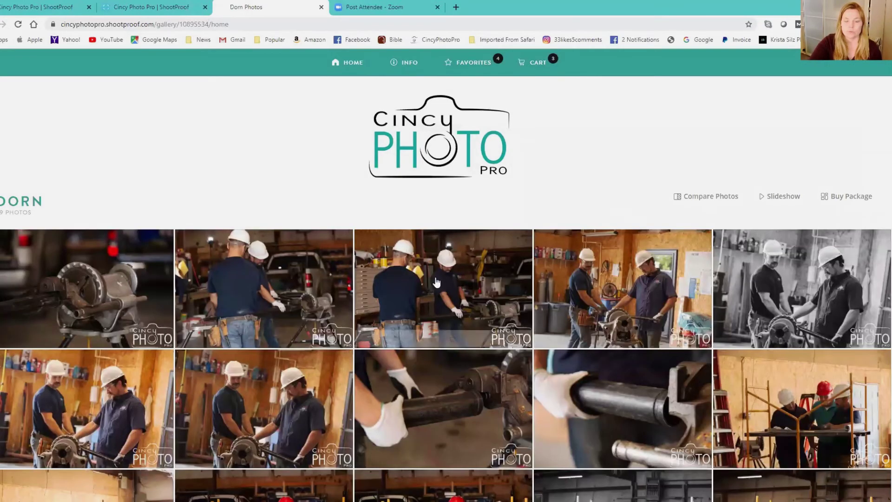
click(509, 278)
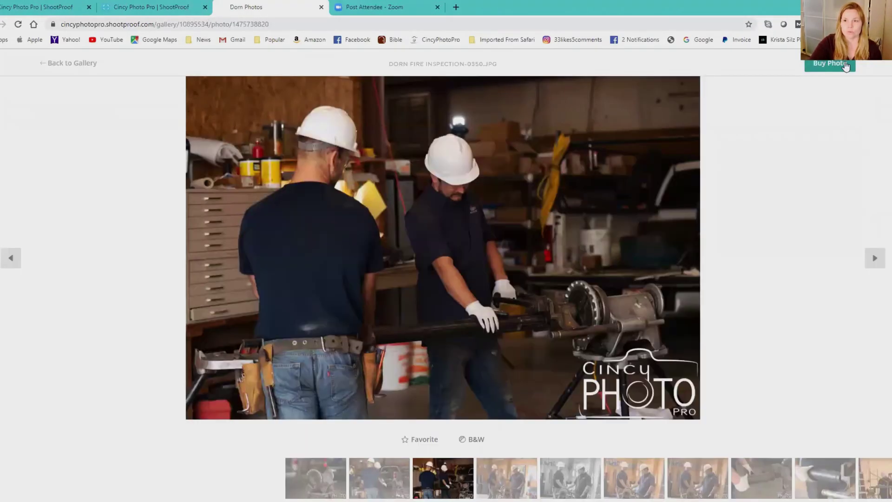
click(830, 66)
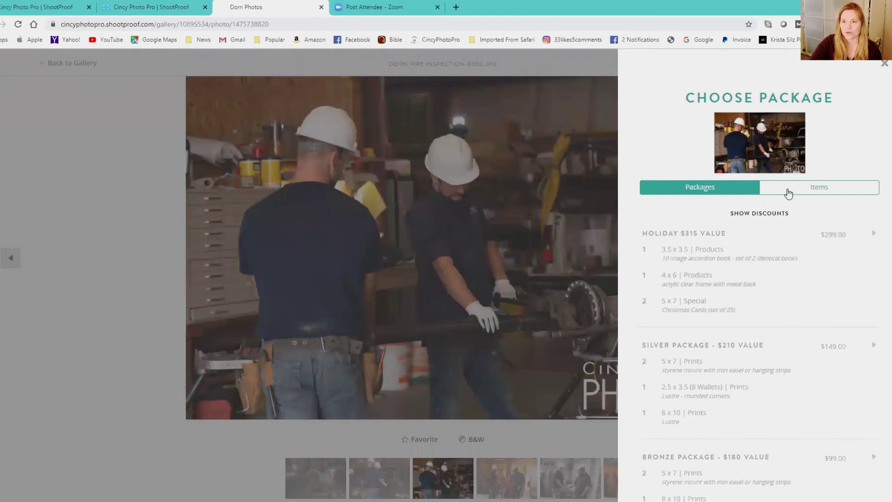
click(788, 193)
click(706, 219)
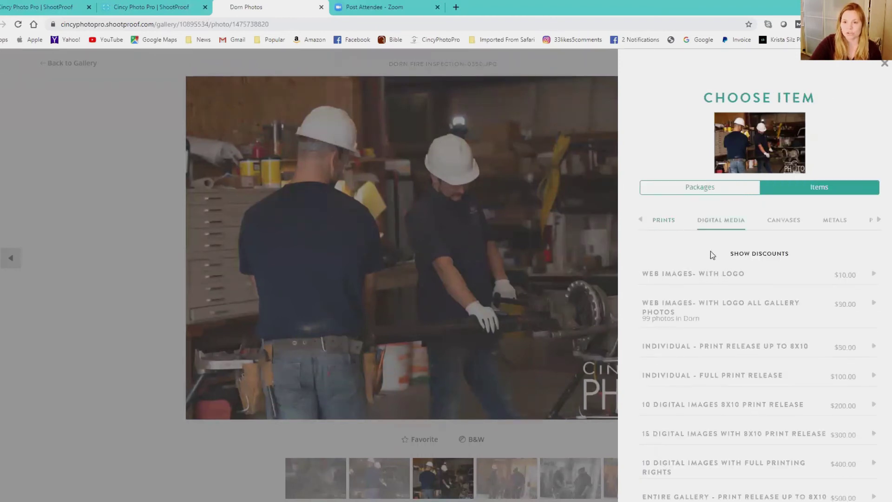
scroll(683, 428, down, 3)
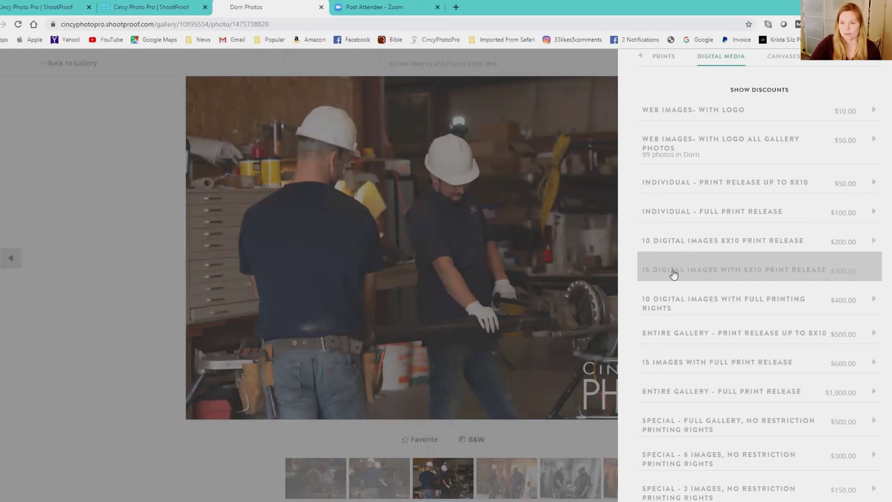
click(673, 273)
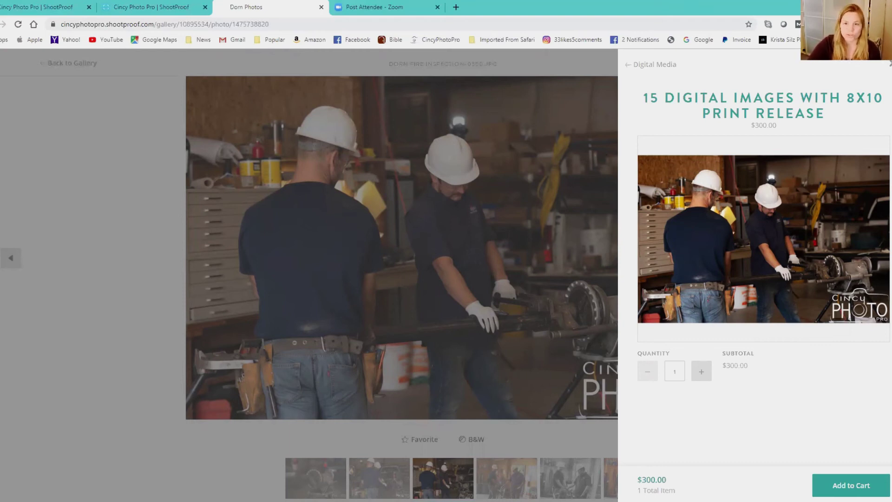
click(350, 64)
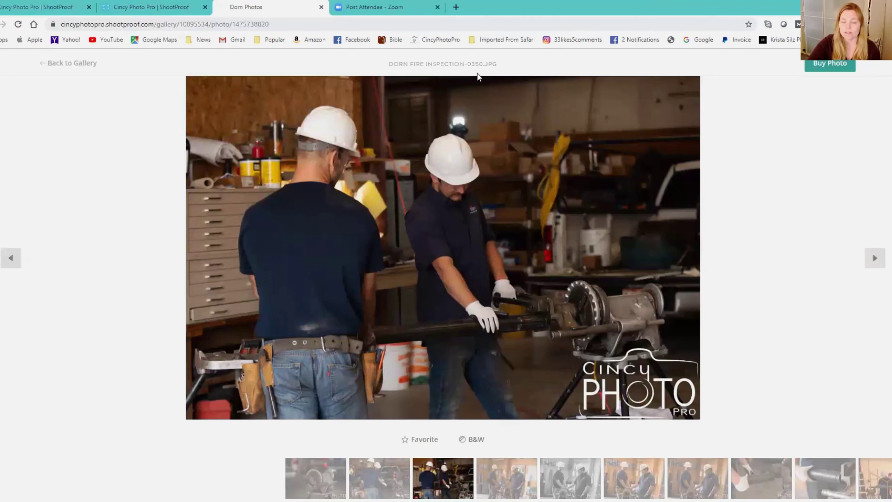
click(75, 64)
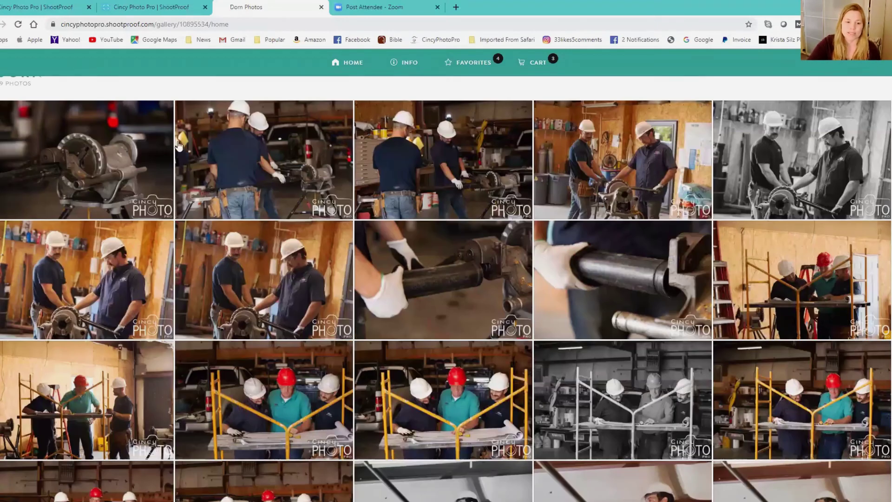
scroll(486, 360, up, 3)
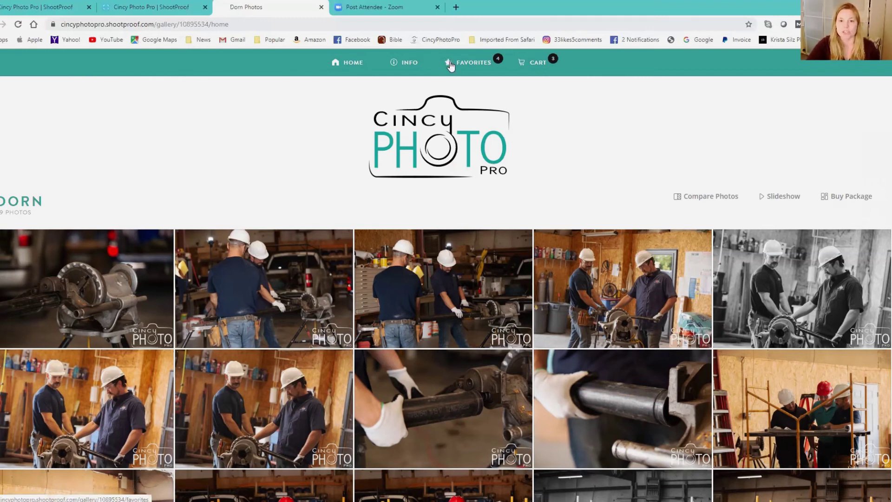
click(404, 65)
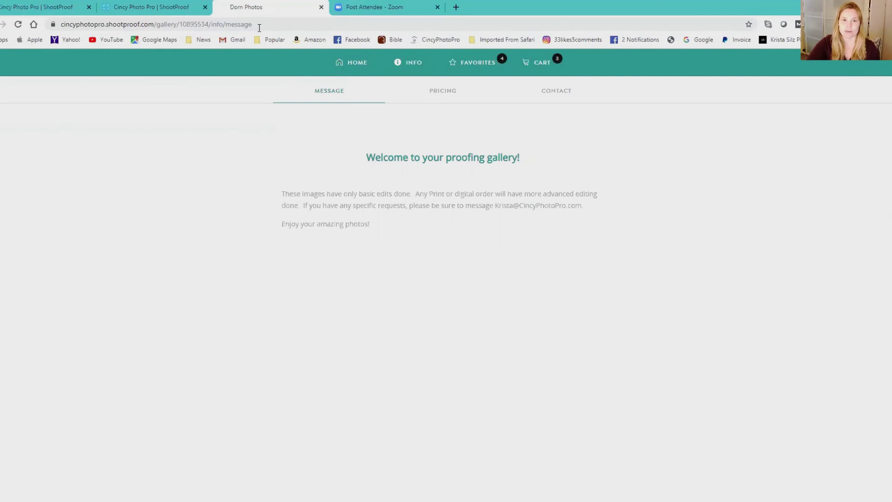
click(351, 62)
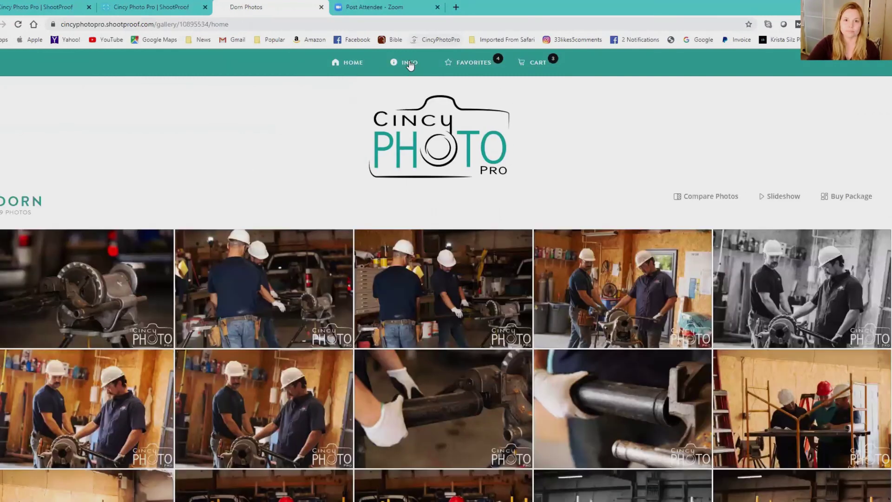
click(409, 63)
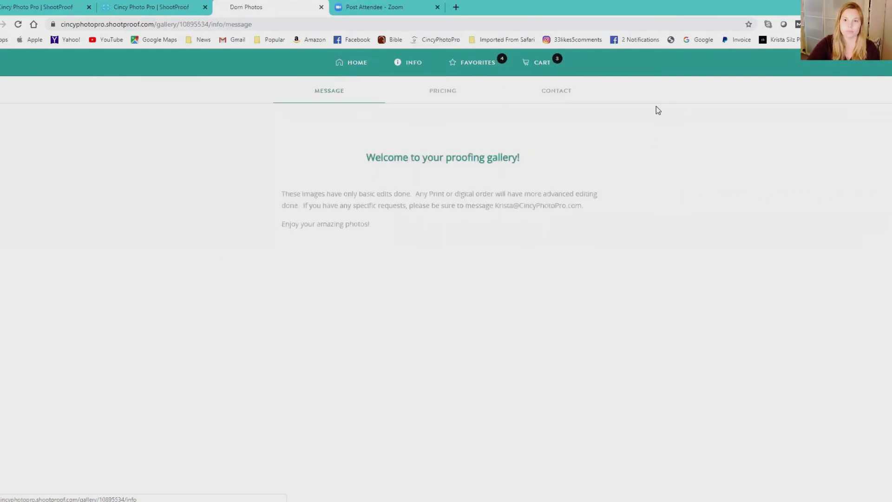
click(549, 91)
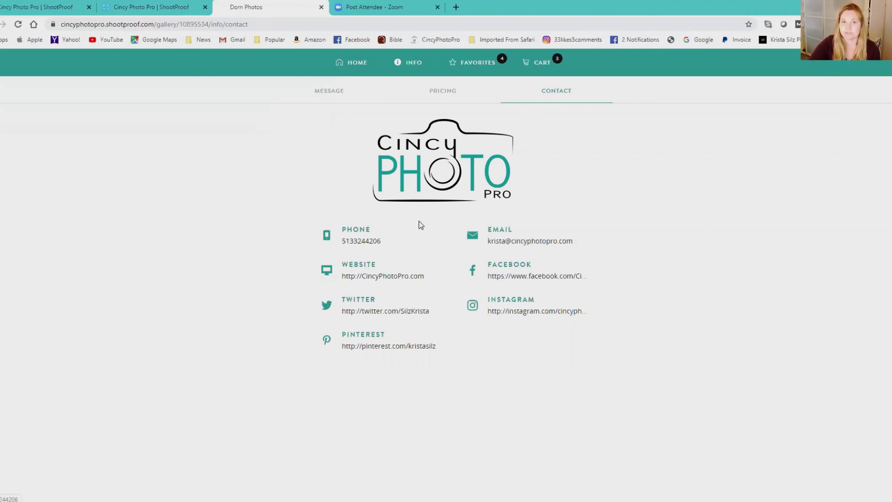
click(352, 67)
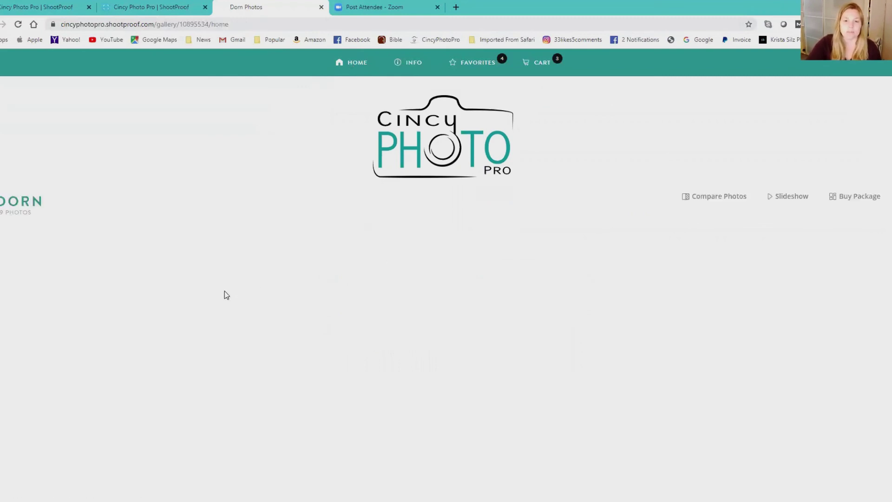